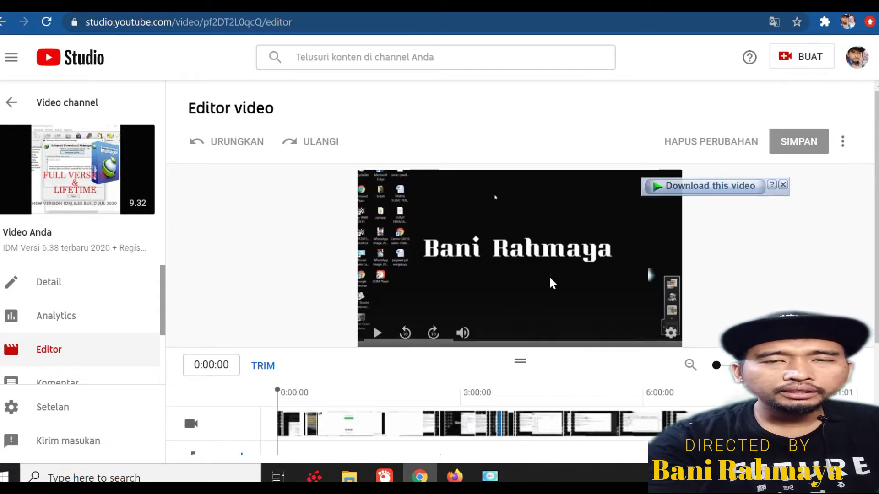
- Add a custom blur, move its box to the upper-left area of the video frame and enlarge it over most of the picture
scroll(552, 284, down, 3)
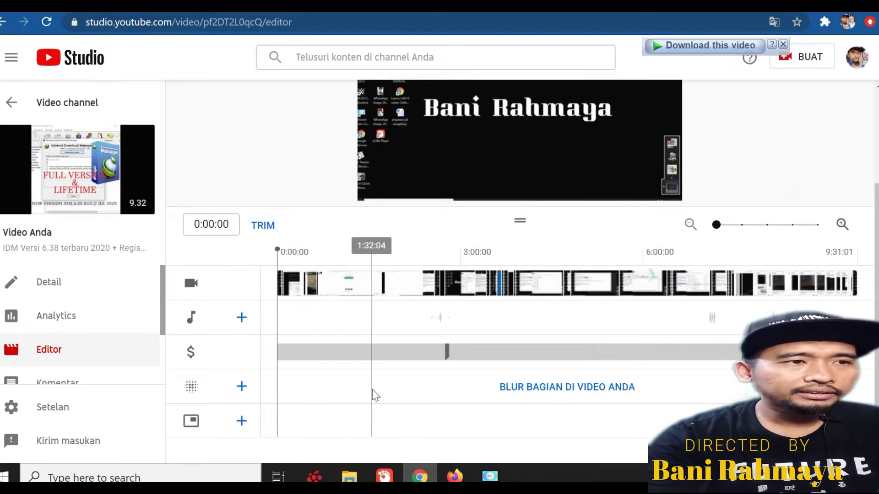
scroll(372, 390, down, 1)
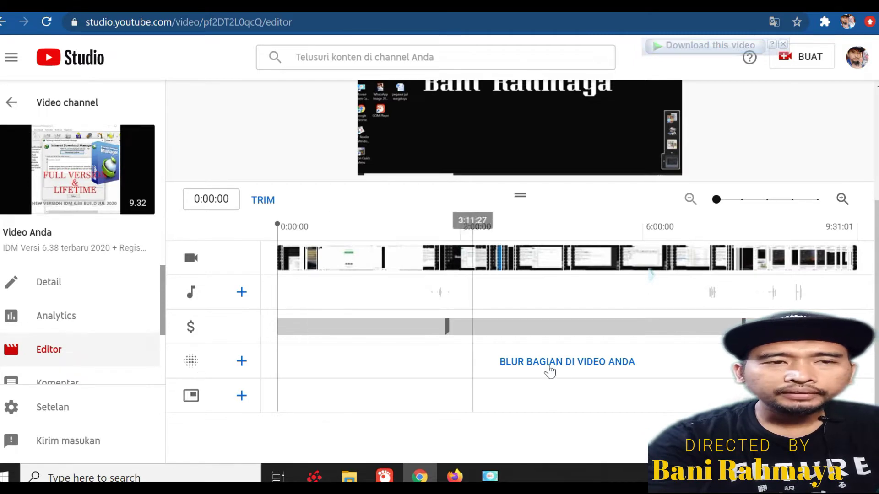
click(587, 371)
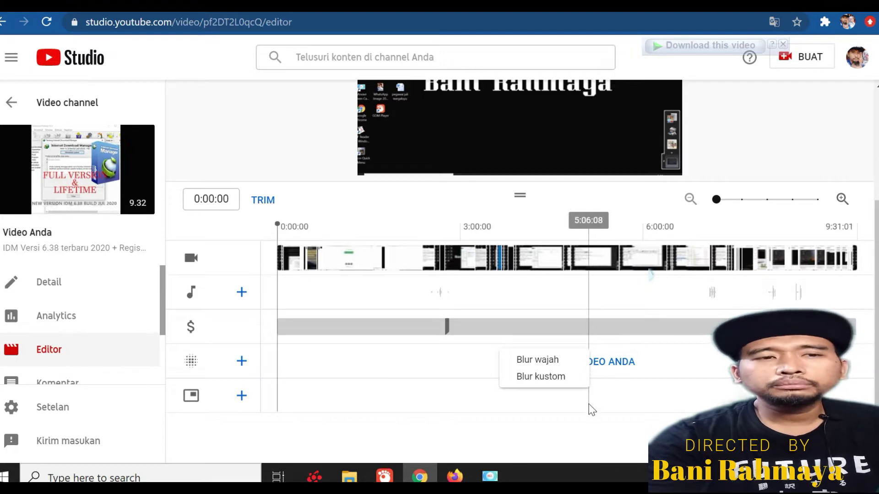
click(536, 378)
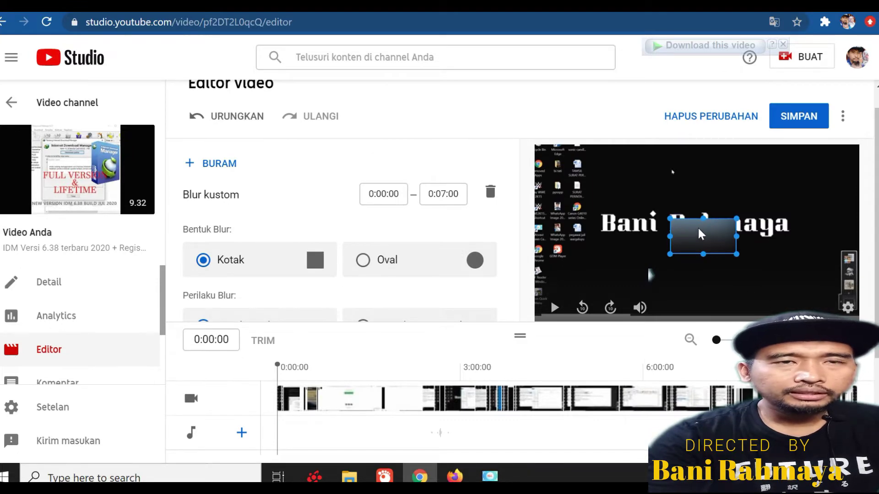
drag(698, 222, 581, 165)
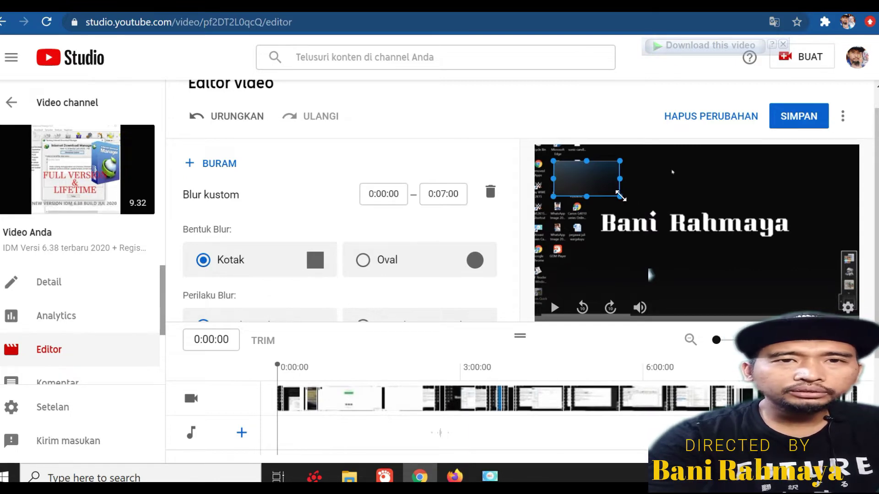
drag(621, 195, 828, 265)
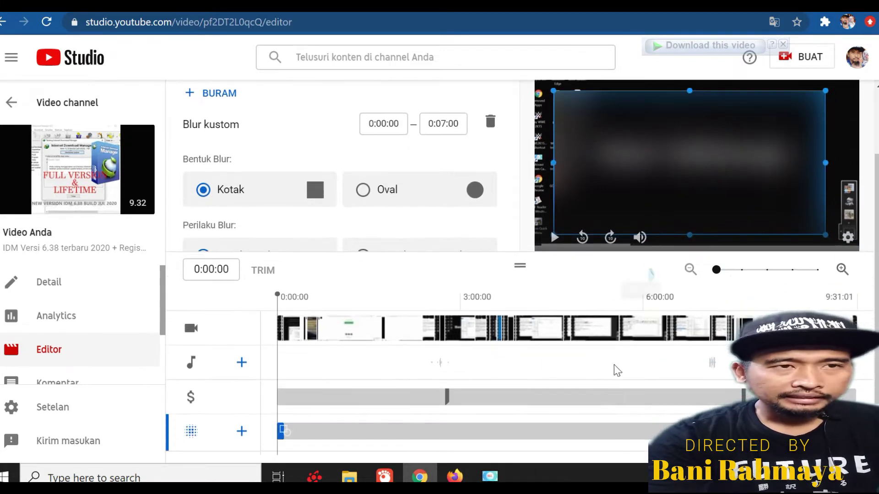
- Extend the custom blur to the end of the video at 9:31:01
scroll(406, 436, down, 2)
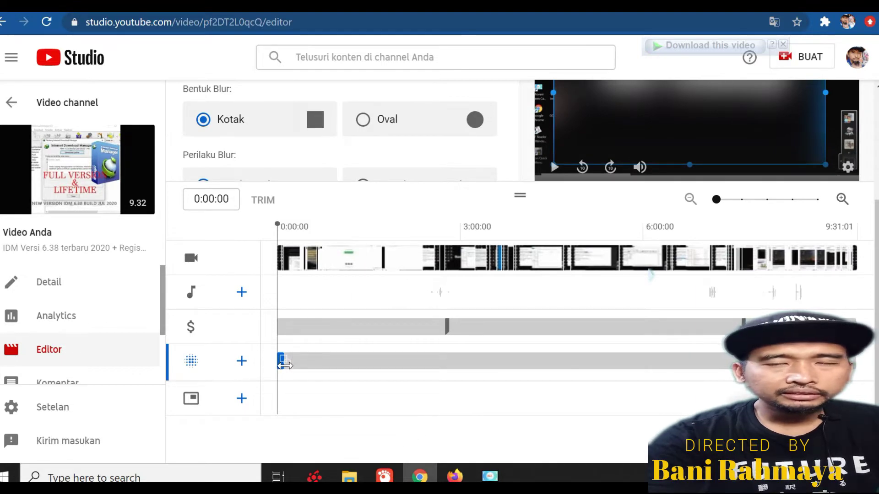
drag(286, 364, 304, 367)
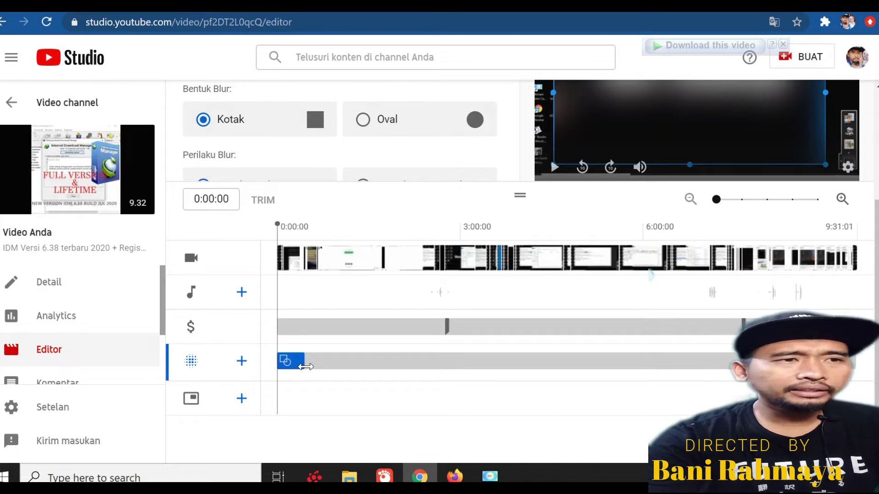
drag(306, 367, 856, 374)
- Bring up the save confirmation, back out without saving, and delete the full-length custom blur
scroll(805, 108, up, 3)
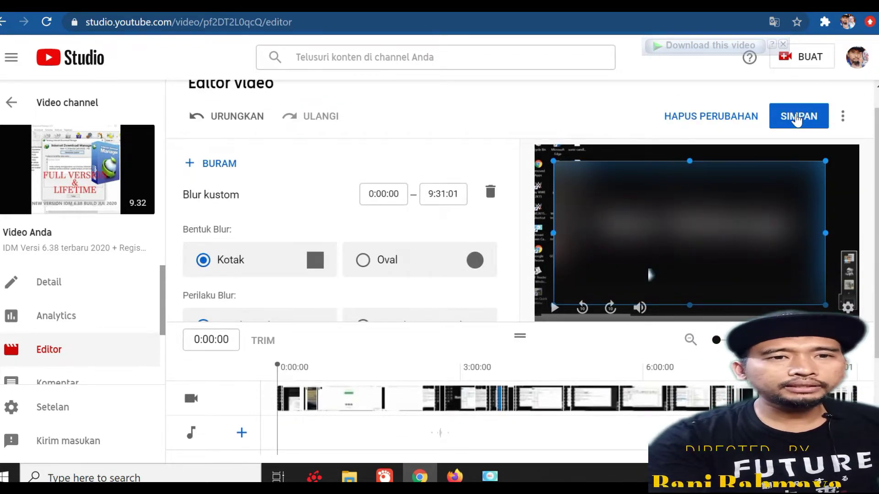
click(796, 119)
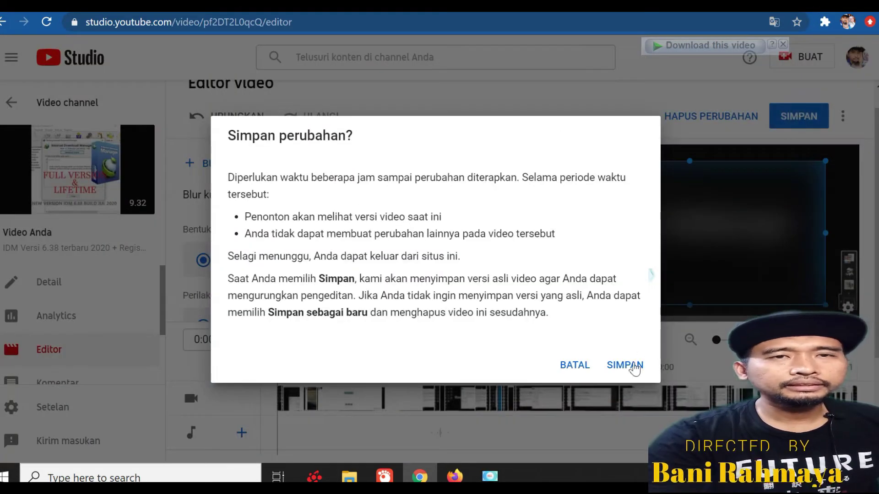
click(634, 367)
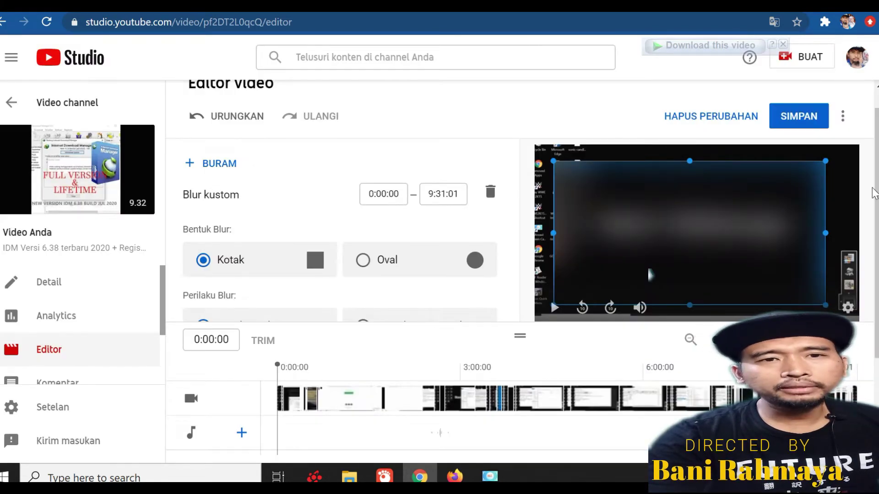
scroll(670, 286, down, 3)
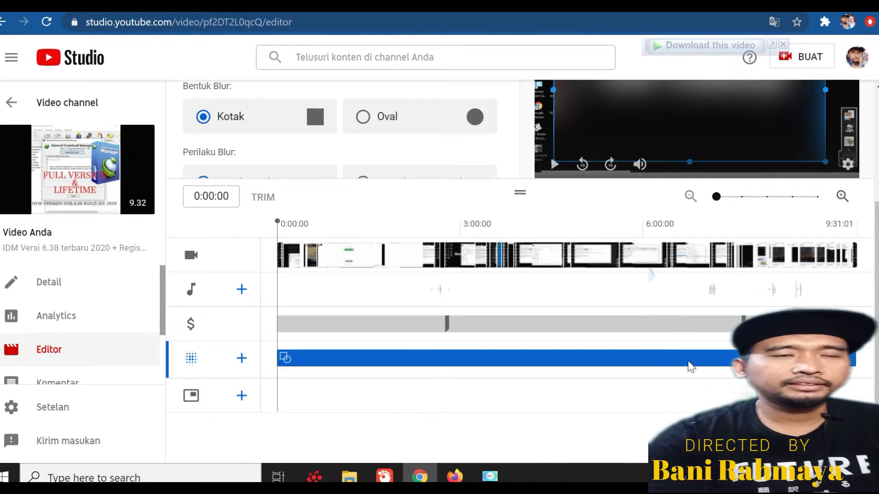
key(Delete)
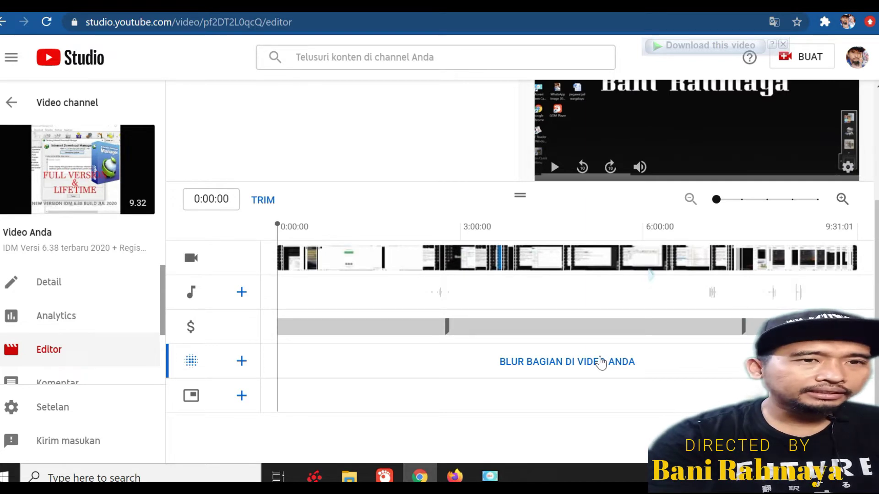
- Add a new custom blur at the start of the video and enlarge its rectangle over most of the frame
click(545, 368)
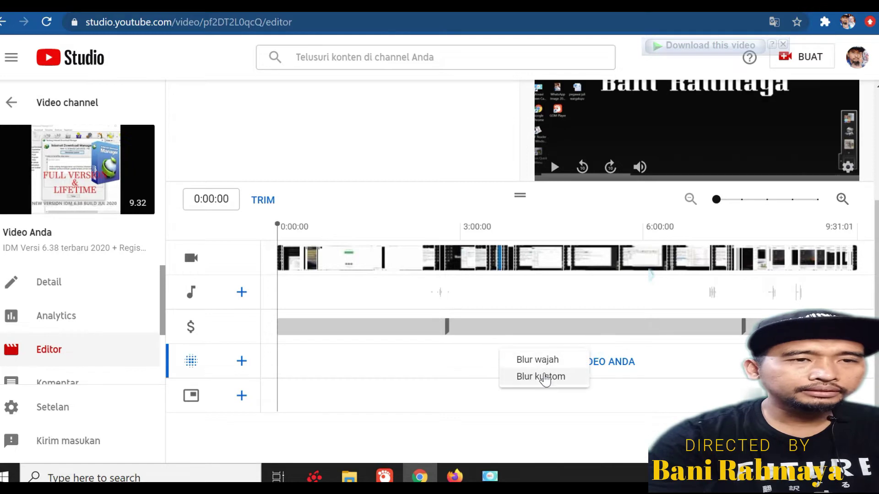
click(544, 378)
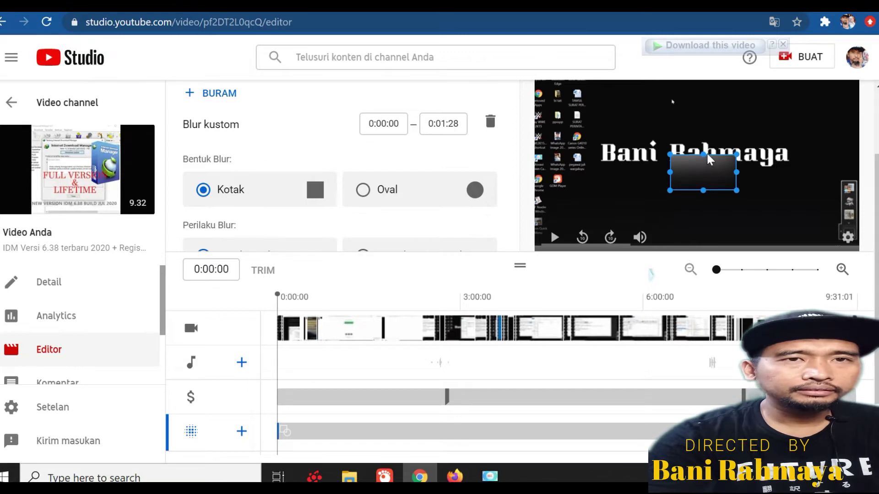
drag(725, 156, 809, 204)
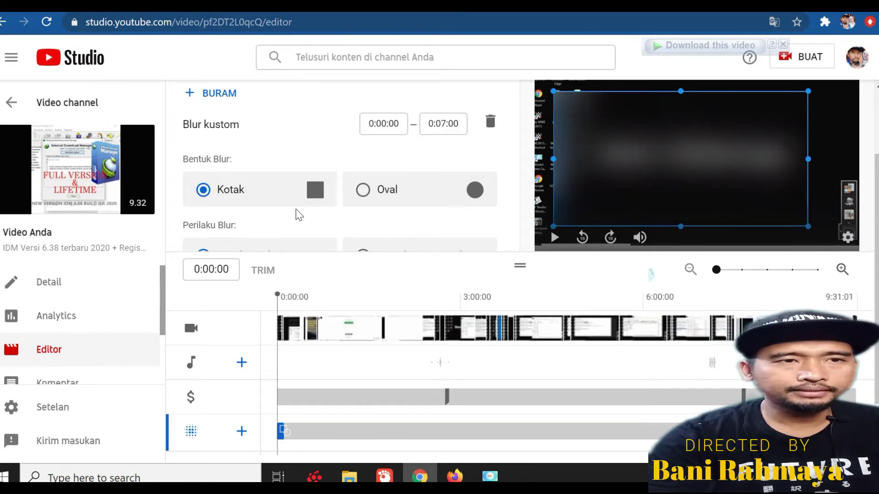
- Start the preview playback and extend the new blur's end time to 0:30:16
scroll(478, 321, down, 2)
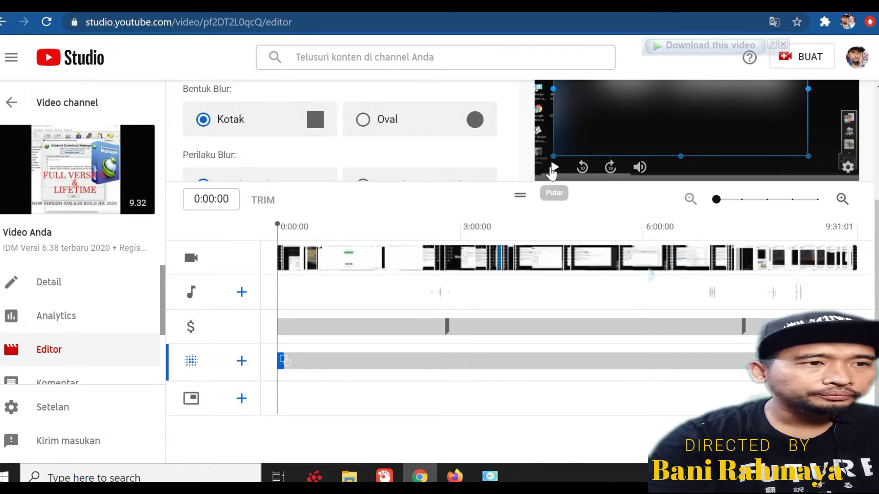
click(551, 172)
scroll(456, 430, down, 2)
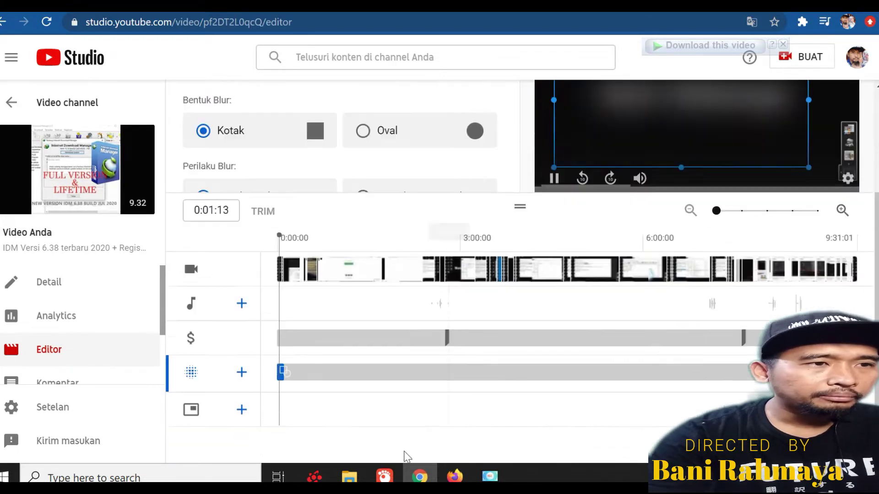
drag(284, 371, 309, 372)
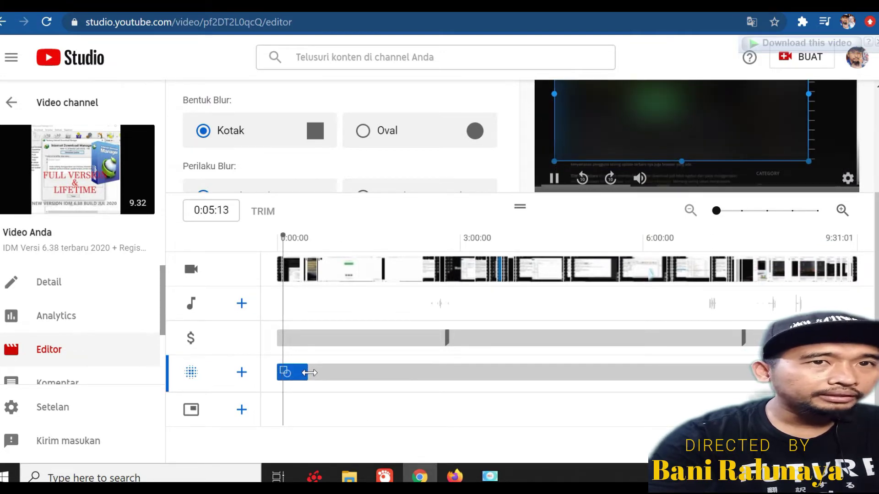
- Watch the blur in the preview, pause at 0:28:10 and extend the blur's end time to 1:07:08
scroll(613, 369, up, 1)
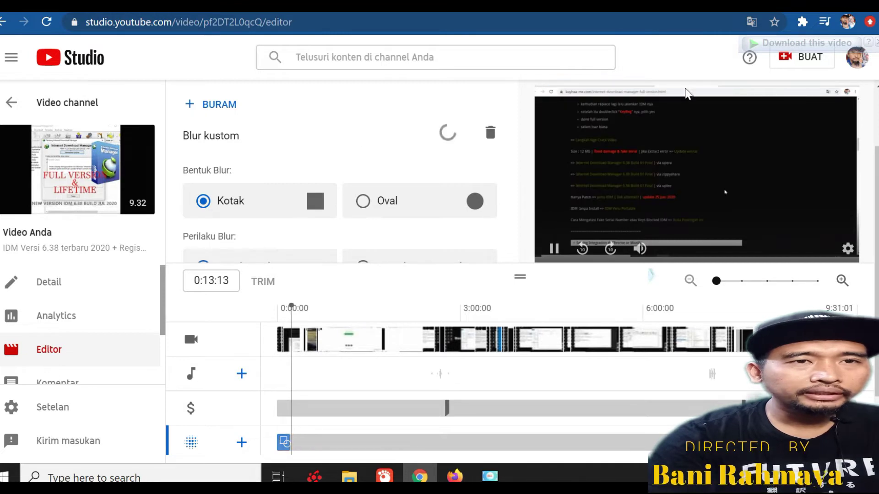
scroll(687, 121, up, 1)
scroll(721, 196, down, 3)
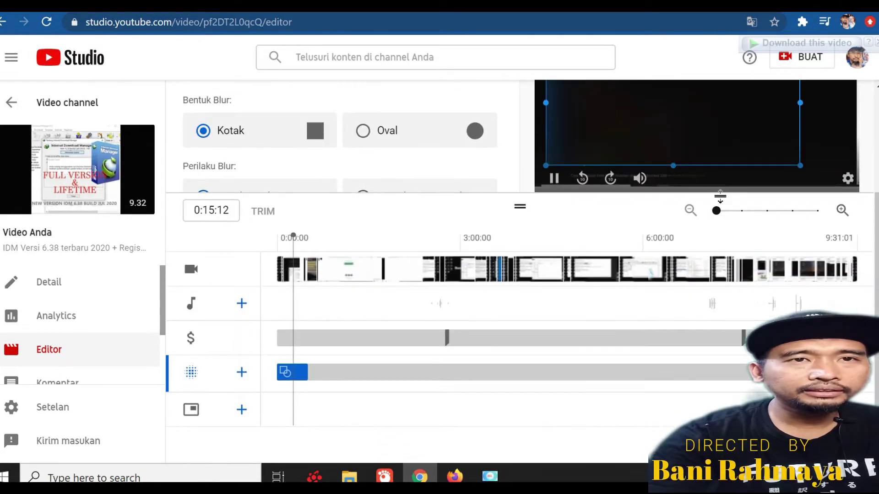
scroll(769, 206, up, 1)
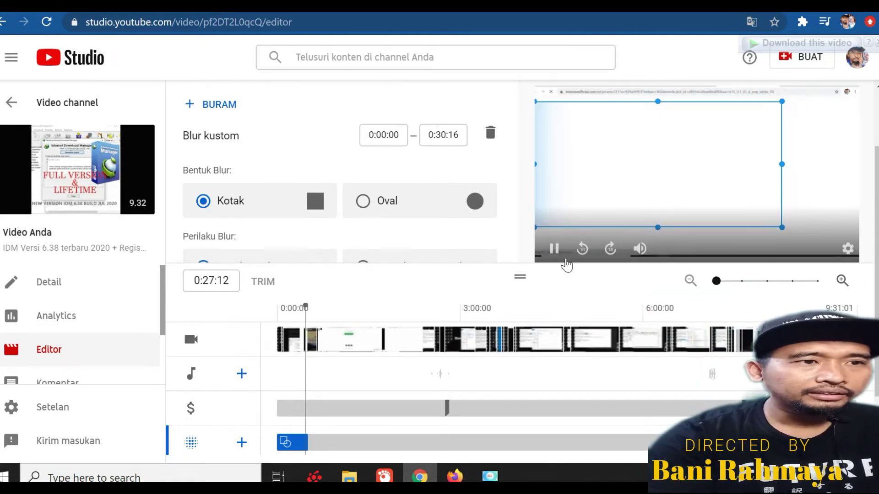
click(554, 249)
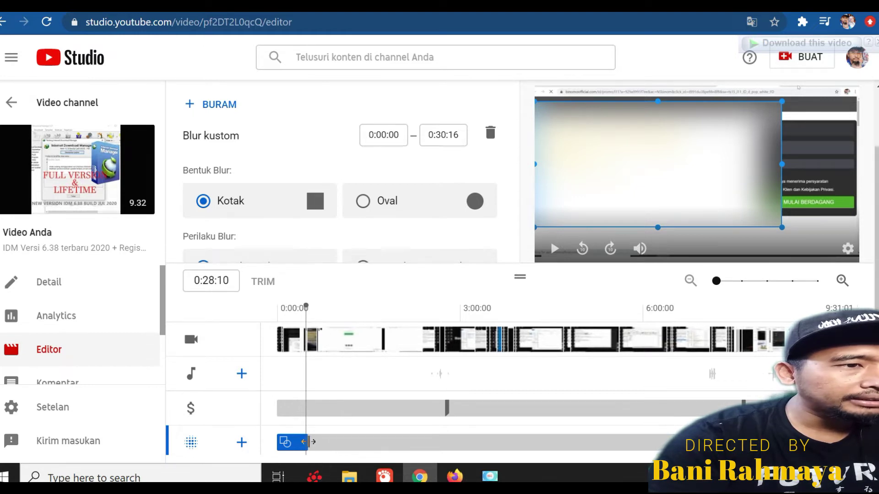
drag(309, 441, 344, 442)
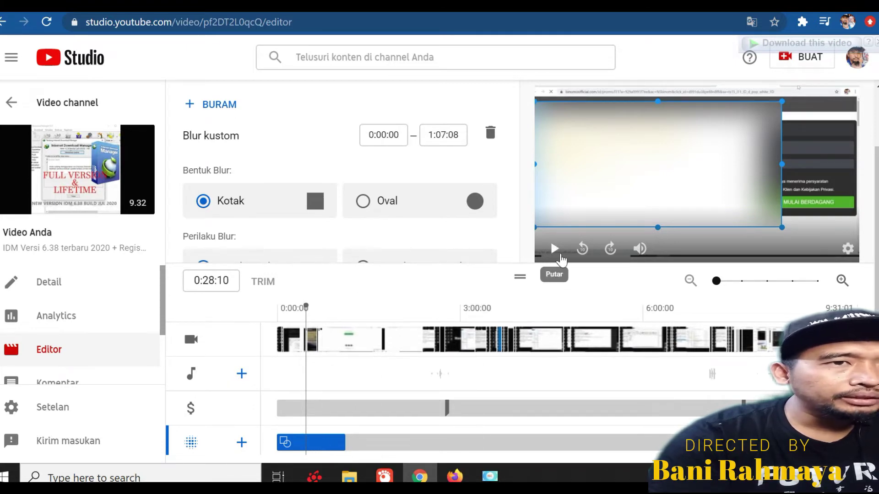
- Play the blurred section, skip ahead to about one minute and pause the preview at 1:02:00
click(555, 250)
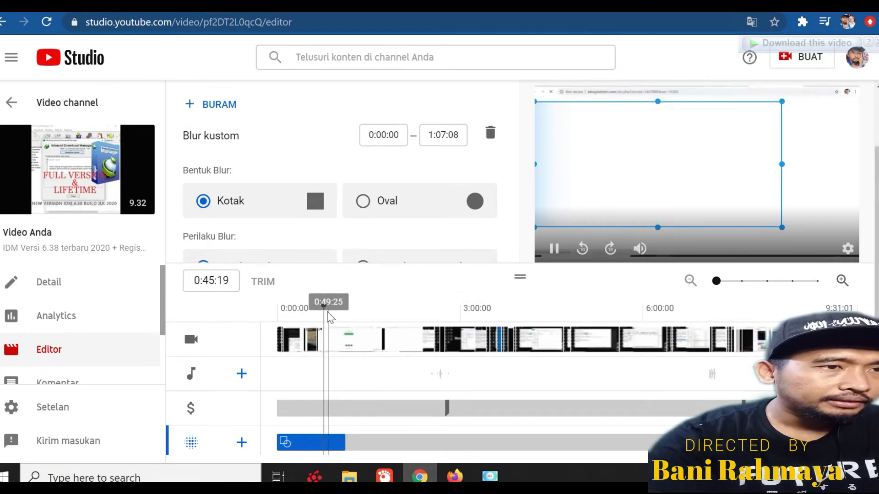
drag(323, 307, 337, 305)
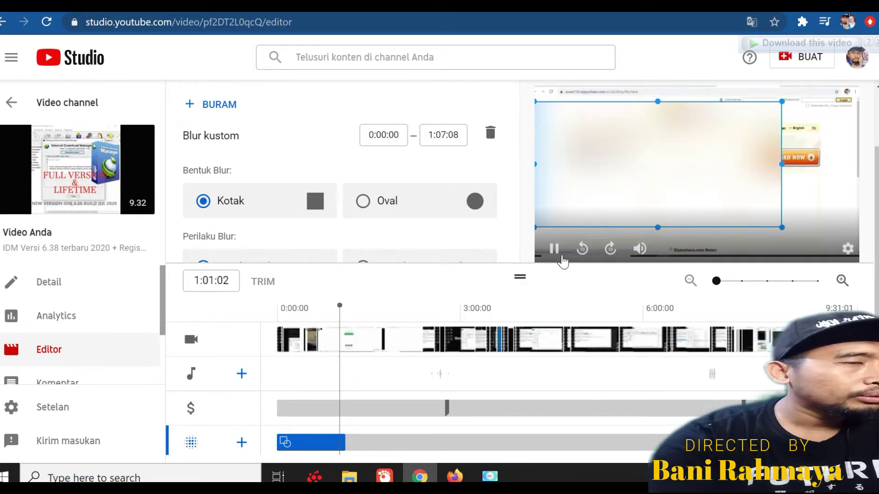
click(554, 250)
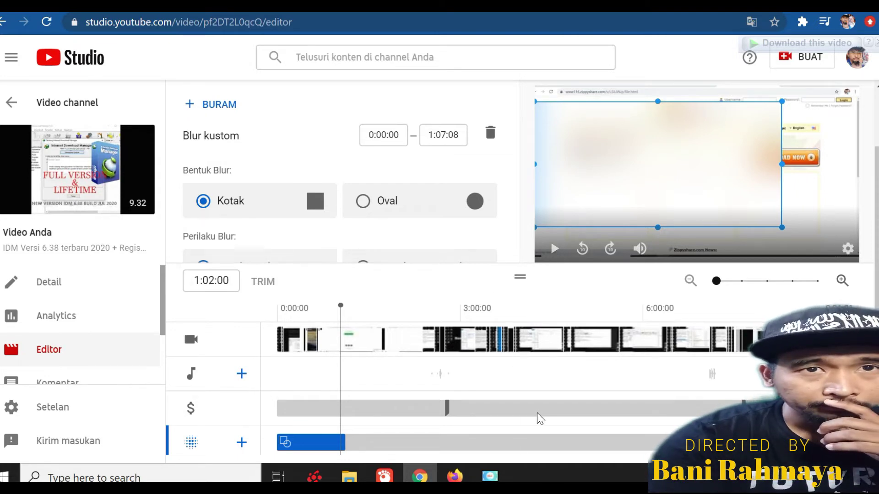
- Save the blur edit to the existing video and confirm the save
scroll(664, 284, up, 2)
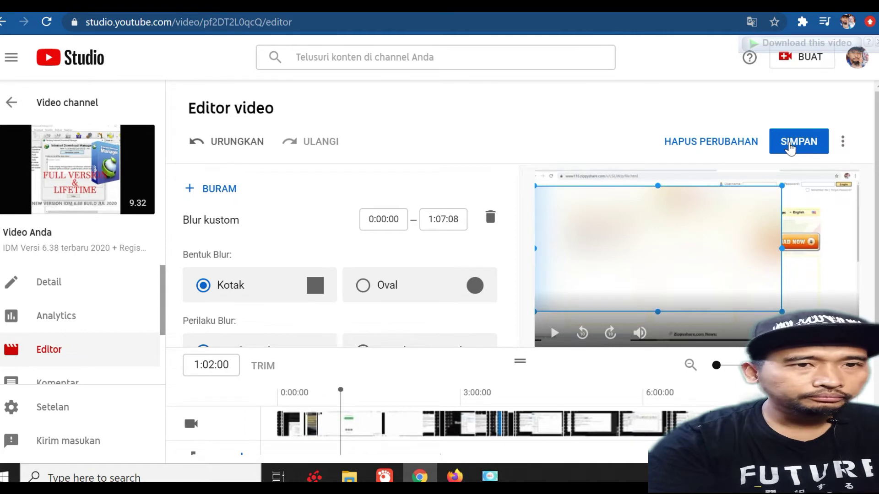
click(790, 148)
click(619, 369)
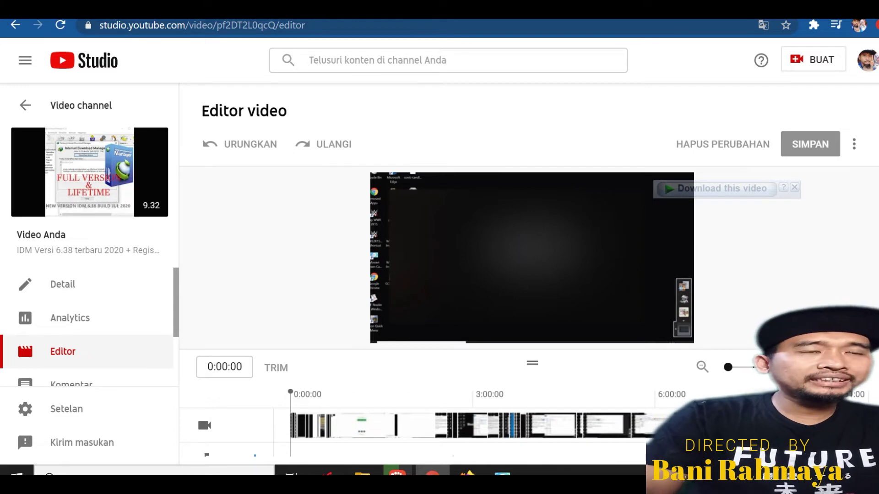
- Play the processed video and skip to about the one-minute mark to check the blurred section and its end
scroll(614, 340, down, 3)
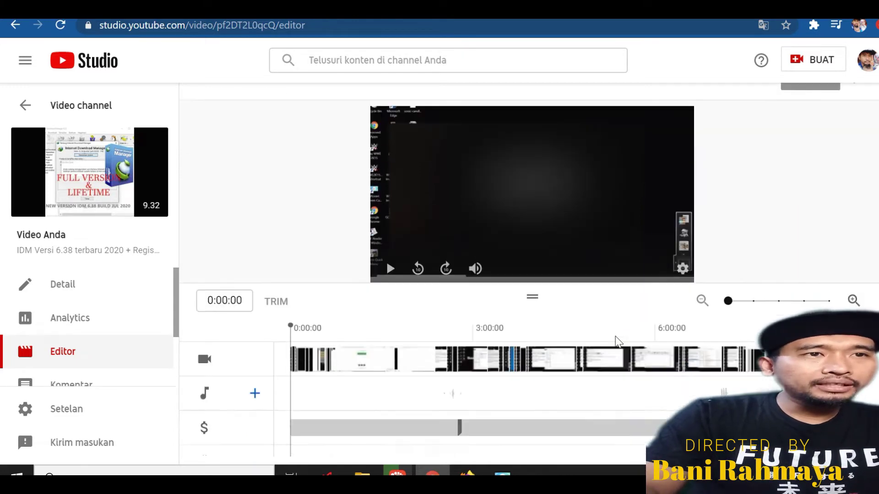
scroll(501, 228, up, 2)
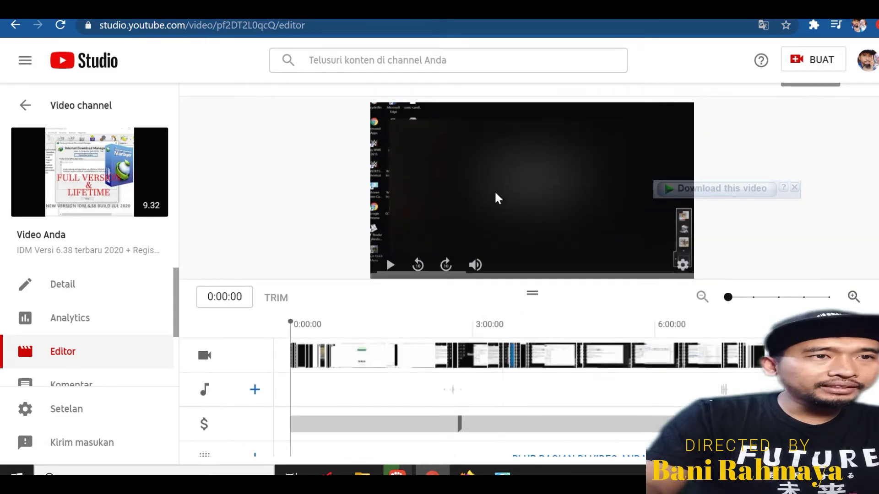
click(390, 266)
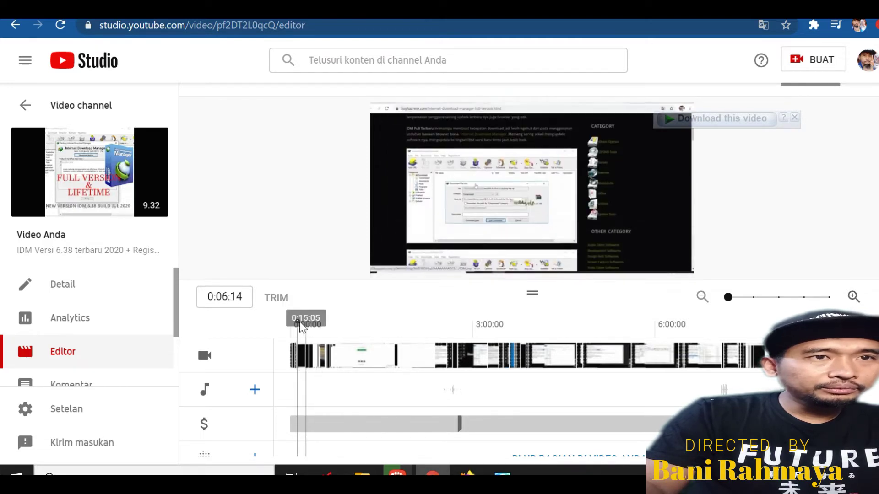
drag(297, 322, 349, 326)
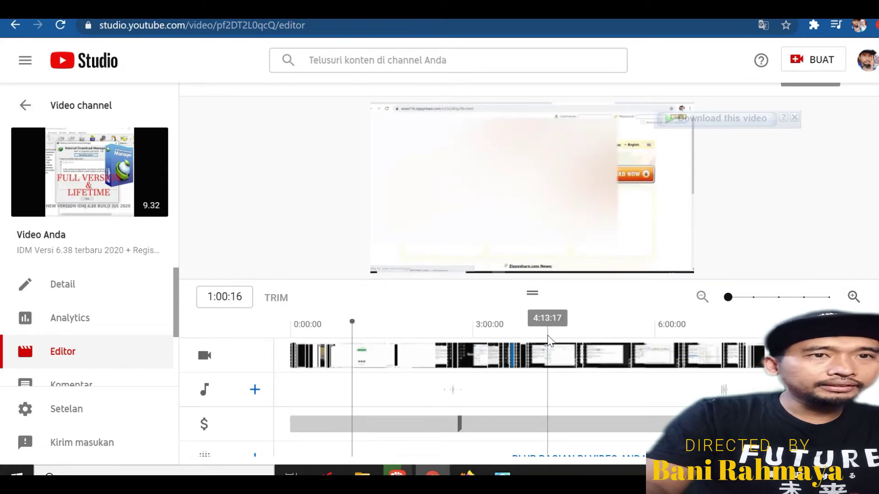
scroll(600, 365, down, 2)
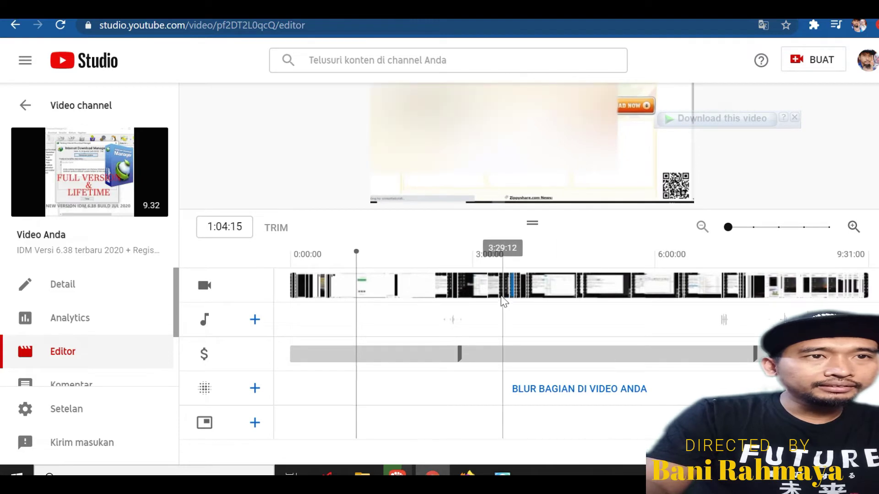
scroll(516, 295, up, 2)
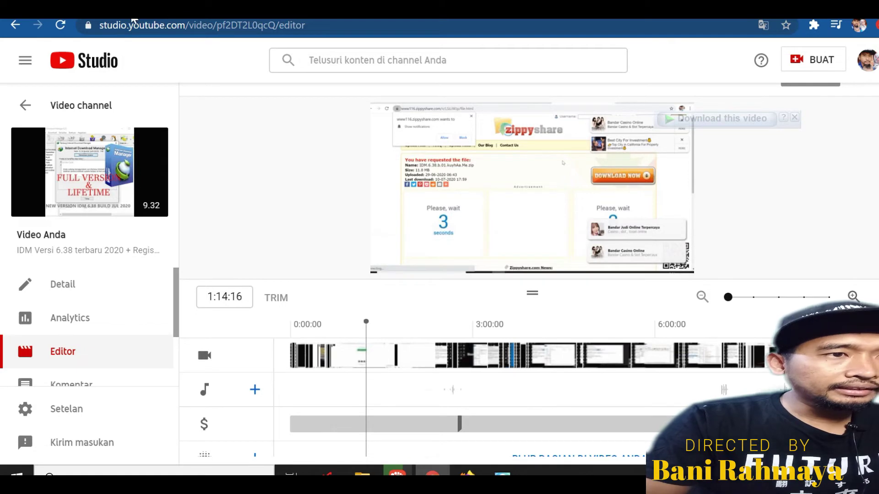
- Replay the final seconds of the saved blur and park the paused playhead at 1:07:06
drag(367, 320, 348, 327)
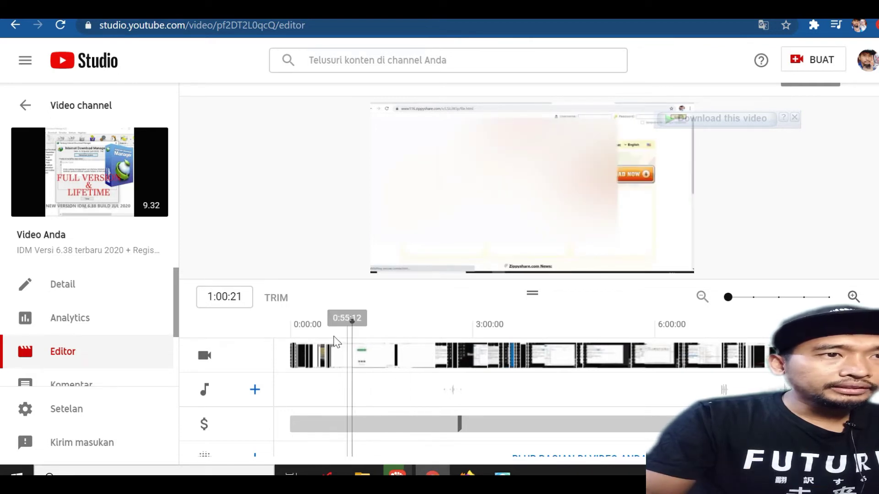
scroll(412, 377, down, 2)
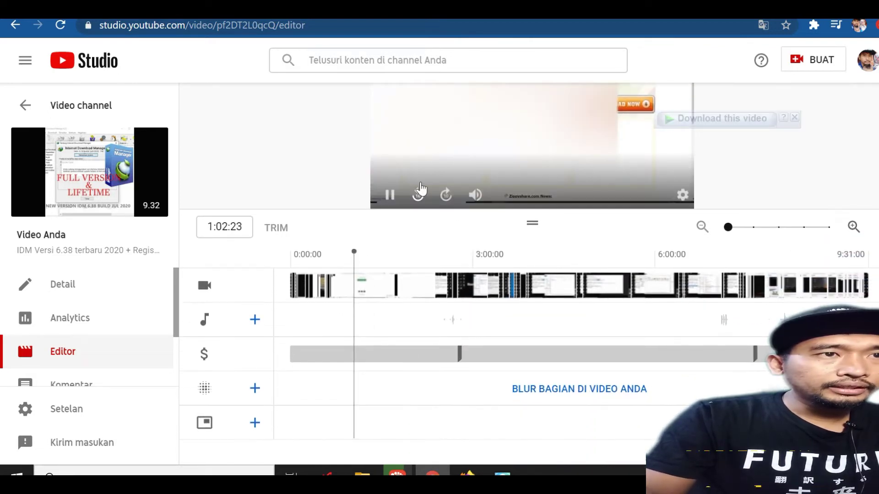
scroll(403, 192, up, 2)
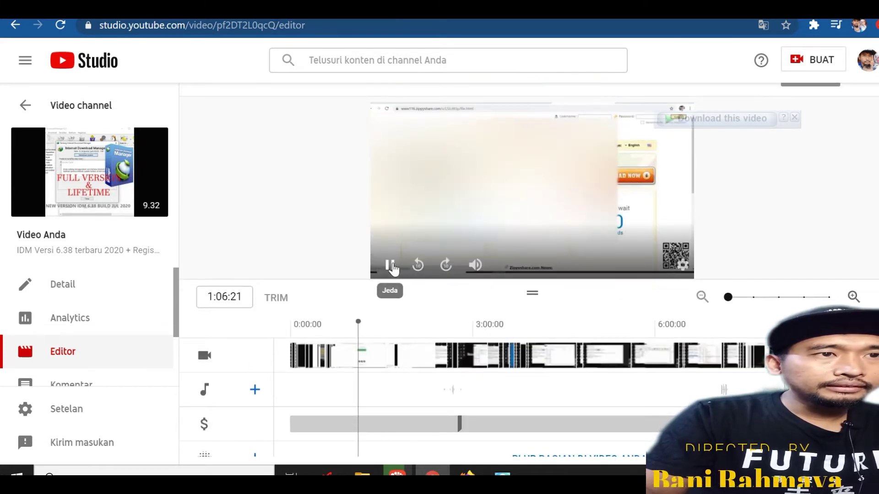
click(390, 265)
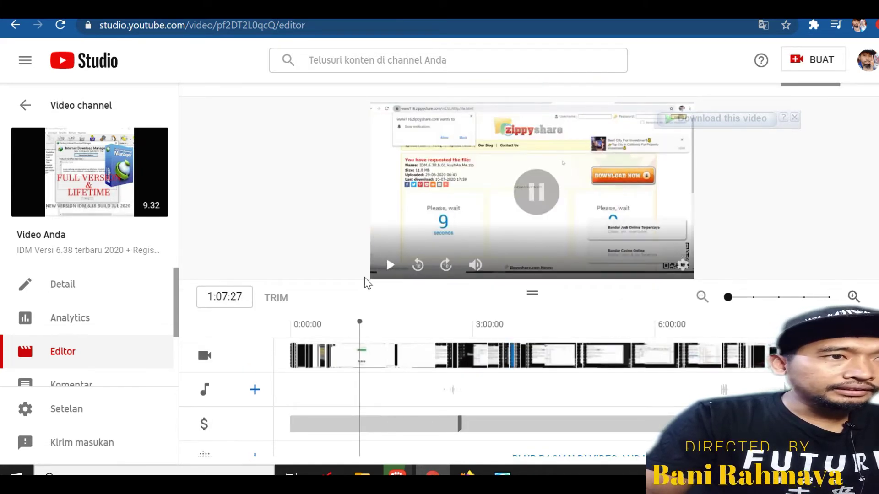
click(361, 322)
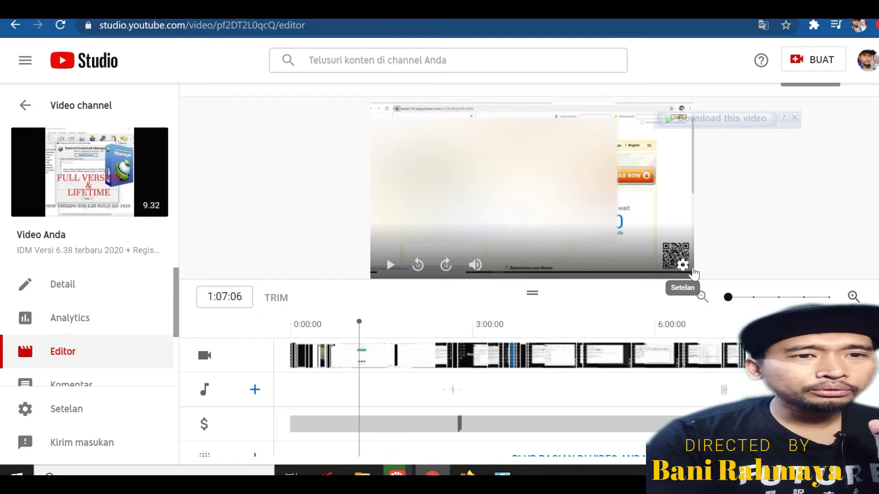
- Add another custom blur at 1:07:06 and enlarge its rectangle on all sides to cover most of the page content
scroll(688, 298, down, 2)
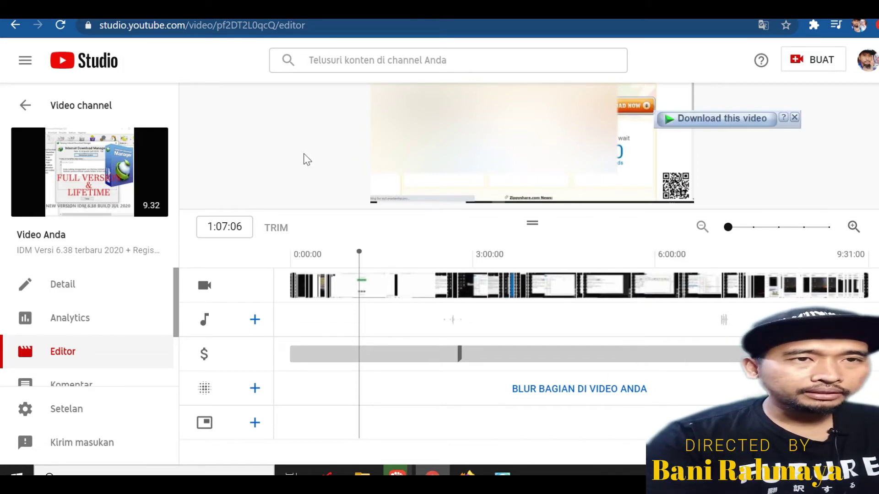
click(592, 394)
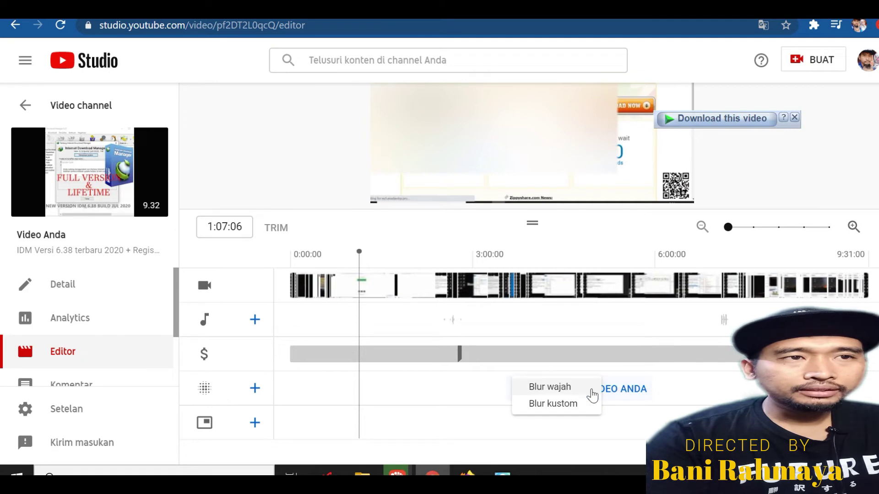
click(563, 405)
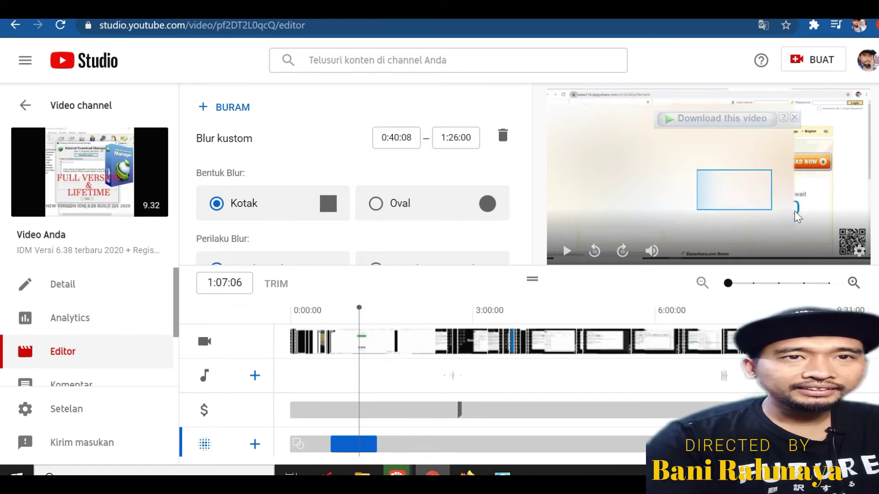
drag(762, 206, 819, 235)
drag(701, 170, 646, 143)
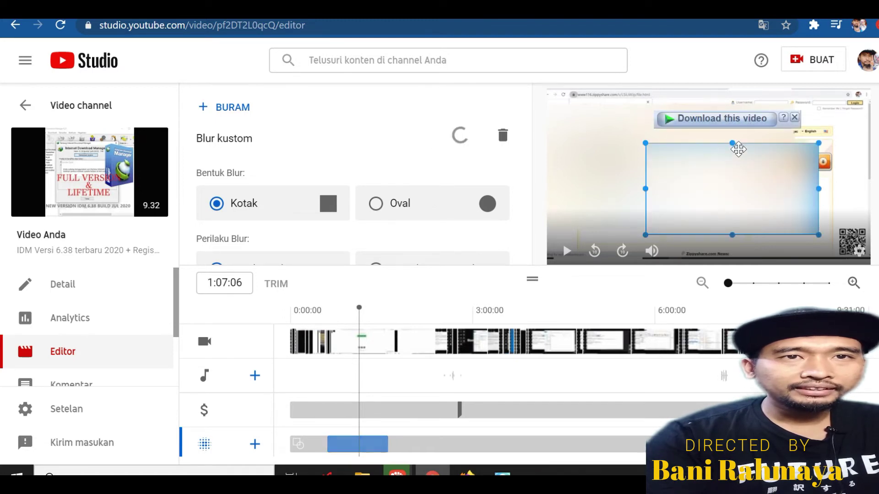
drag(733, 143, 732, 109)
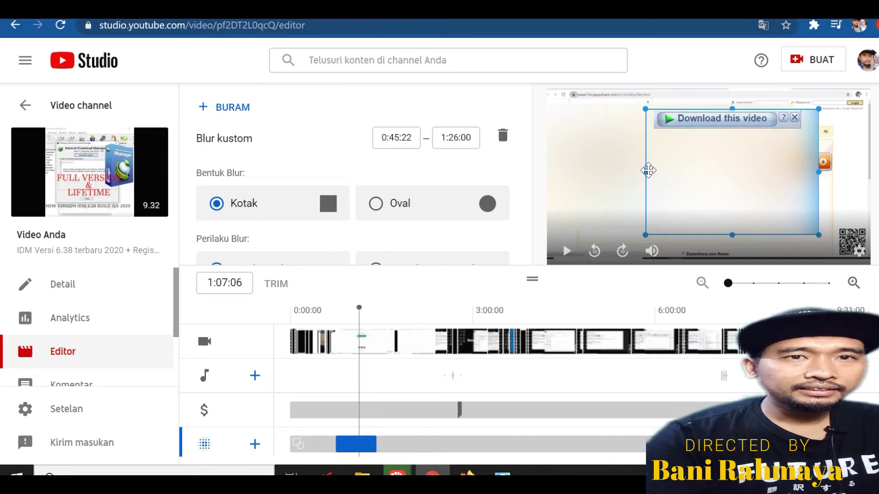
drag(647, 170, 601, 170)
- Play the preview with the new blur and extend the blur's end time to 2:17:06
scroll(685, 266, down, 2)
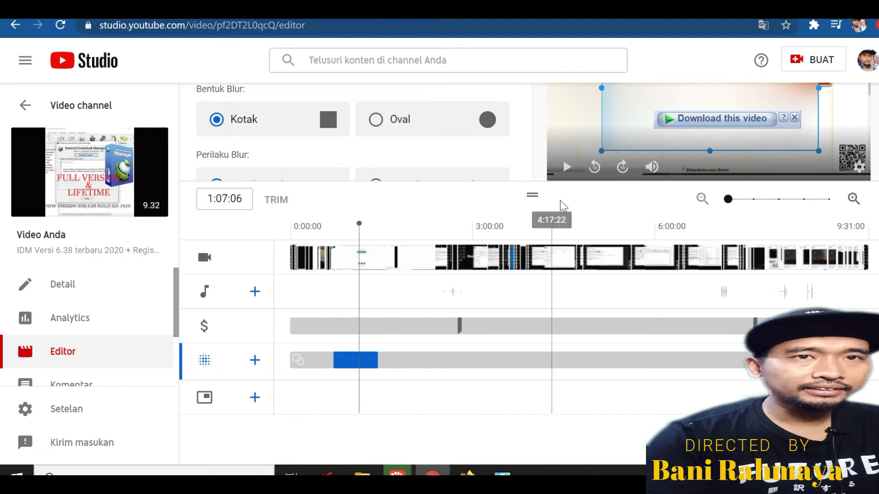
click(567, 168)
scroll(568, 183, up, 2)
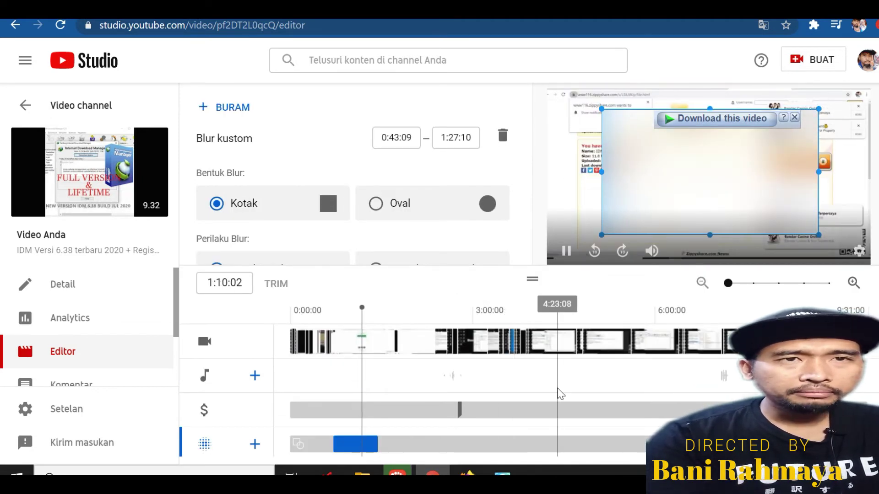
scroll(559, 391, down, 2)
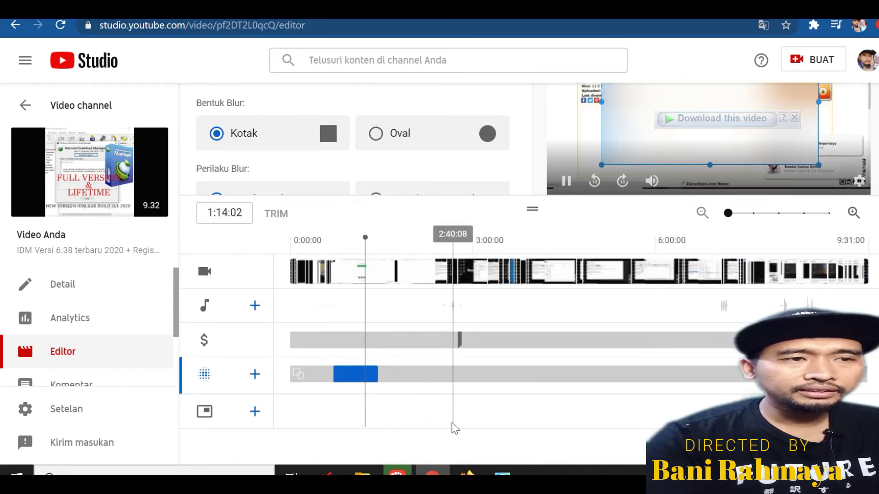
scroll(483, 413, up, 2)
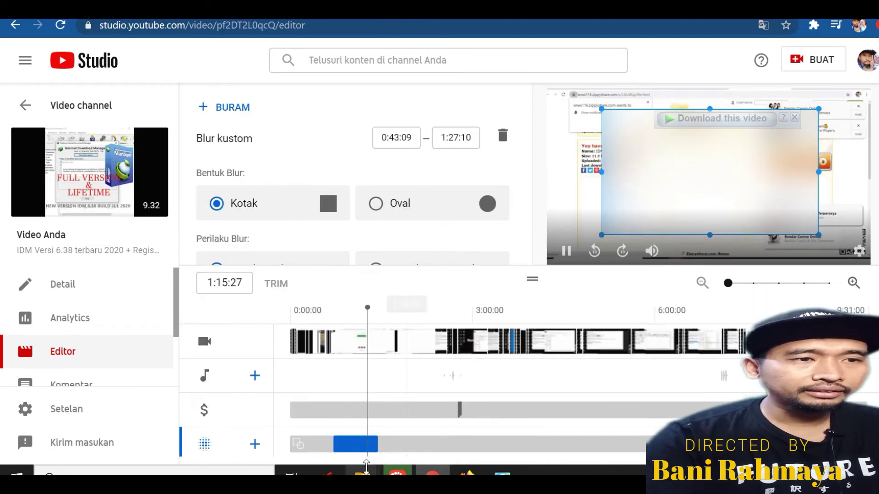
drag(379, 445, 430, 446)
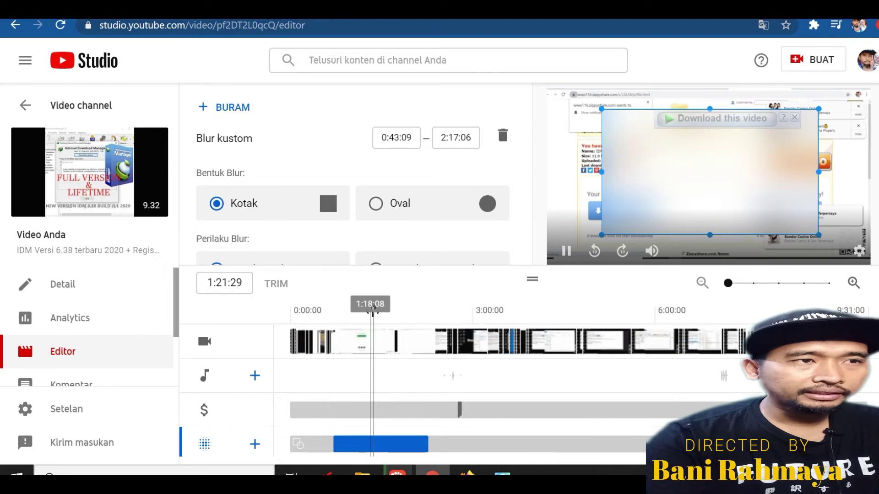
- Skip to the end of the extended blur, step back inside it and pause the preview at 2:10:09
drag(375, 310, 429, 310)
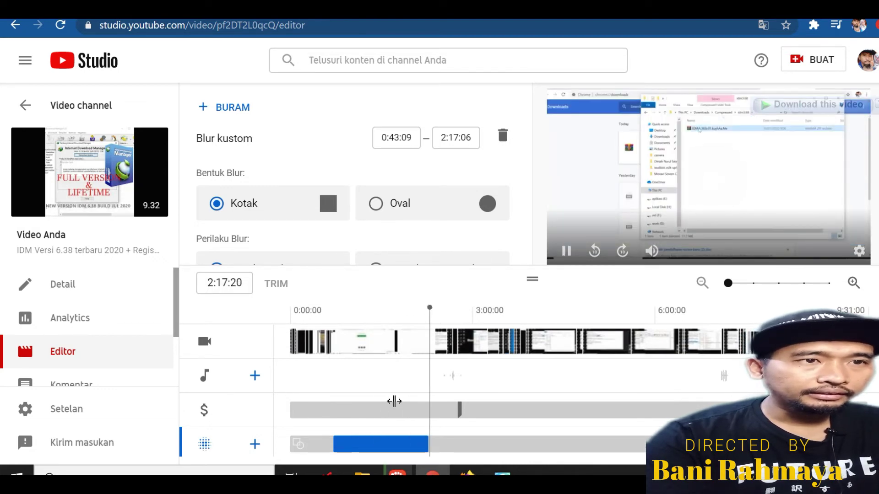
click(432, 310)
drag(432, 310, 422, 310)
click(568, 251)
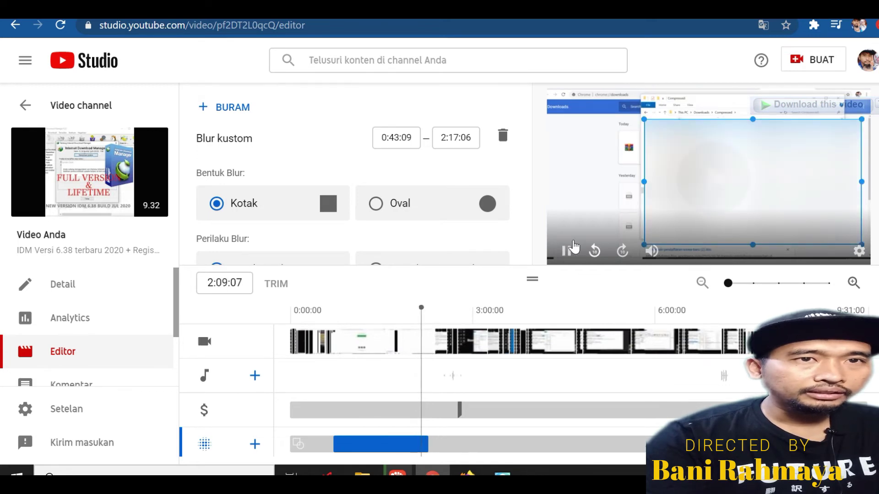
click(567, 251)
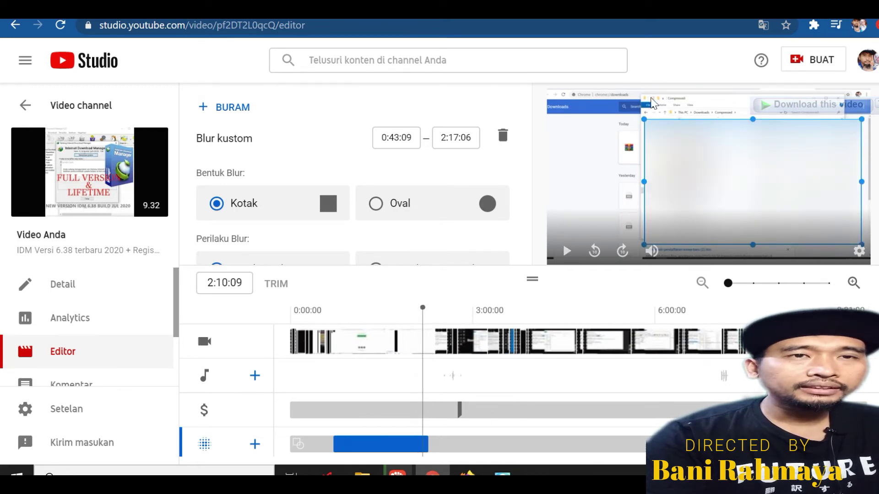
- Enlarge the blur rectangle at 2:10:09 up to the frame's upper edge and further left over the file window
drag(644, 120, 591, 90)
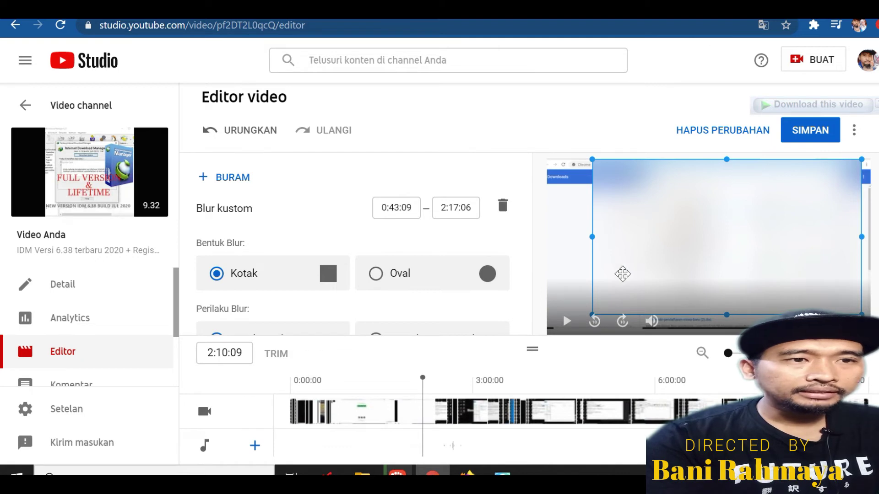
scroll(526, 331, down, 2)
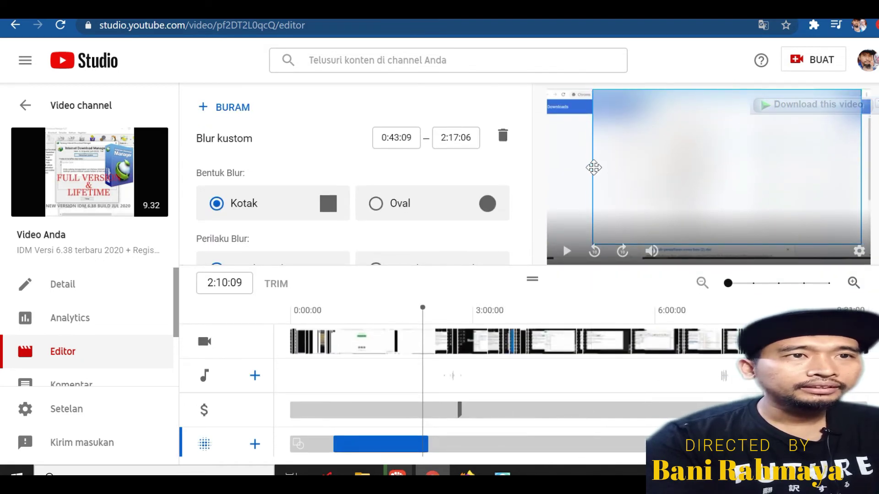
drag(594, 168, 579, 167)
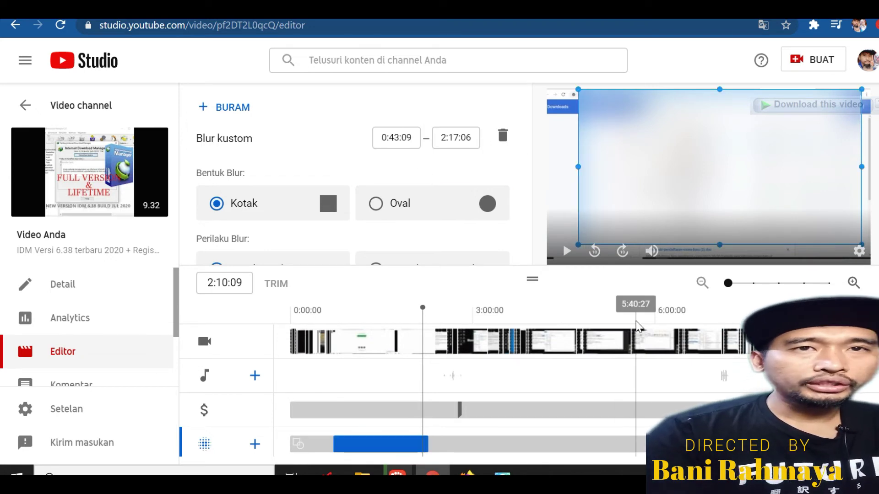
- Save the new blur edit to the existing video and confirm the save
scroll(686, 320, up, 2)
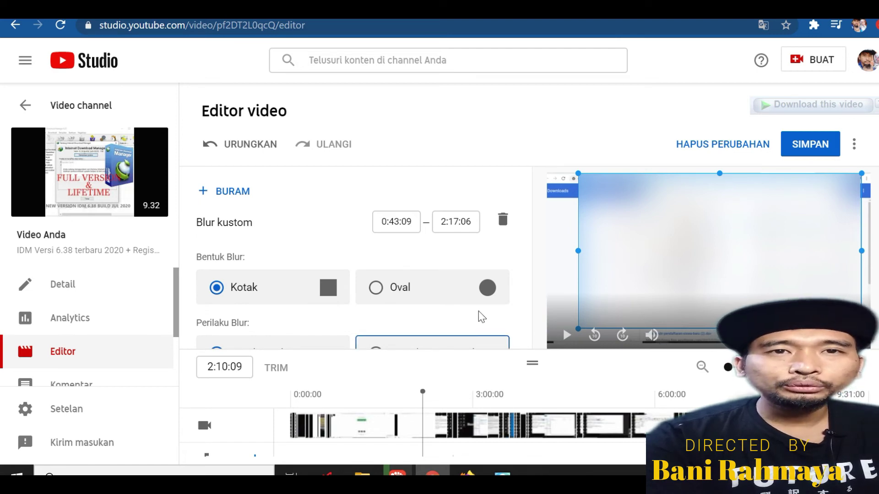
click(797, 155)
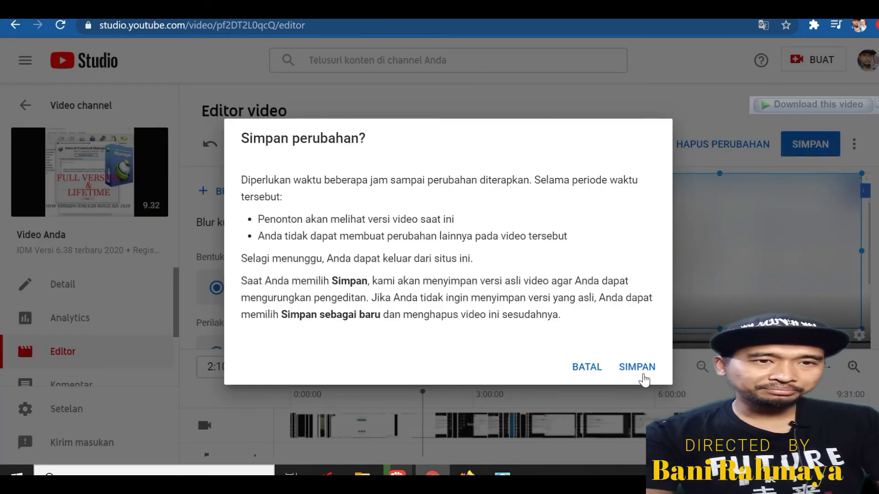
click(643, 374)
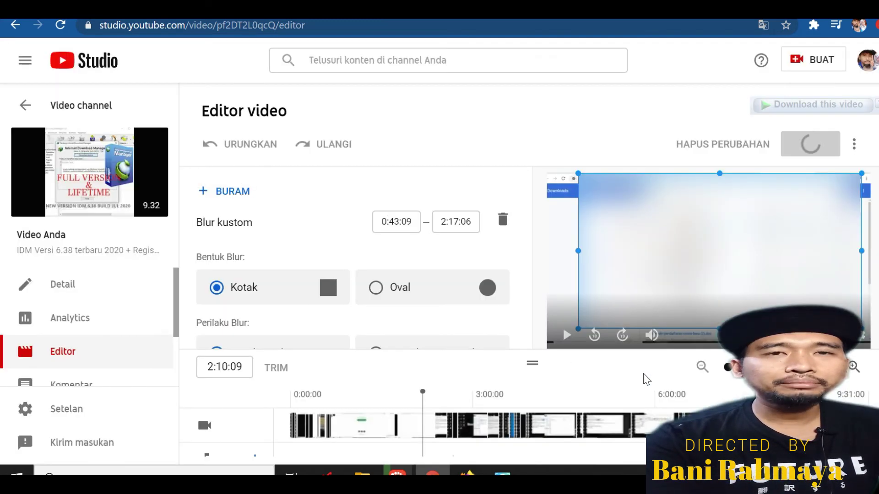